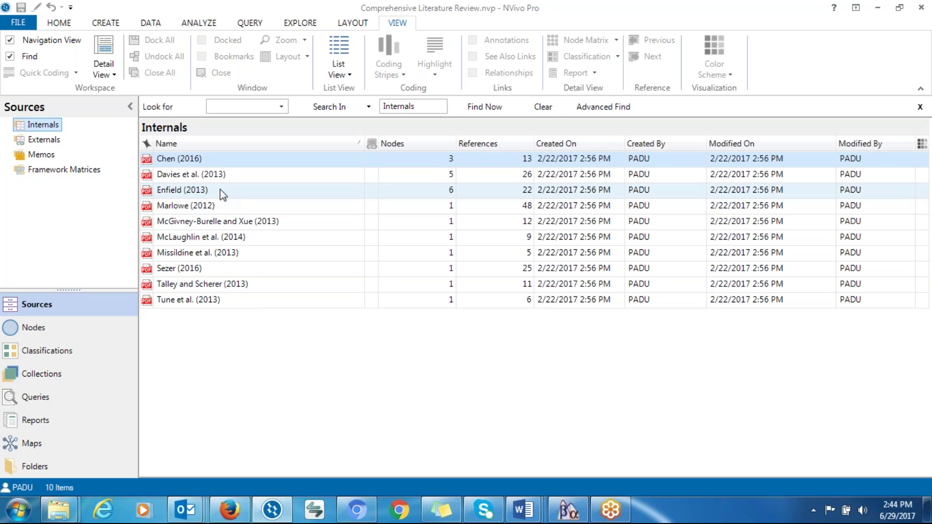
Open the Chen (2016) article from the Internals list in a docked pane for reading
double_click(226, 162)
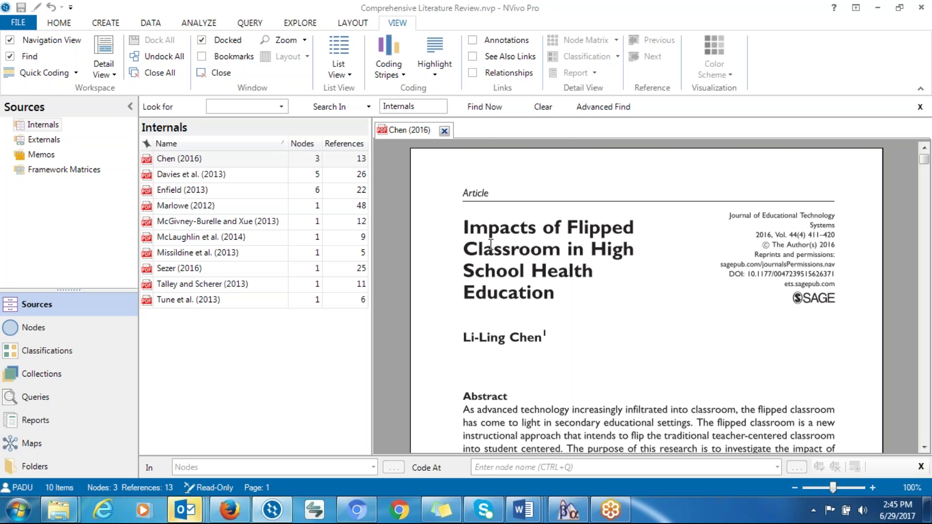
left_click(435, 82)
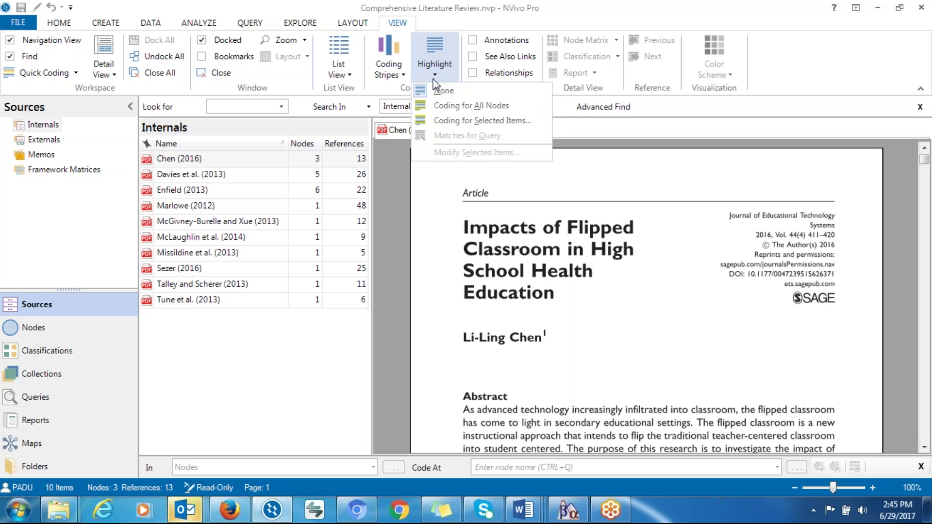
Highlight coding for all nodes in Chen (2016) and scroll down through the shaded passages
left_click(480, 108)
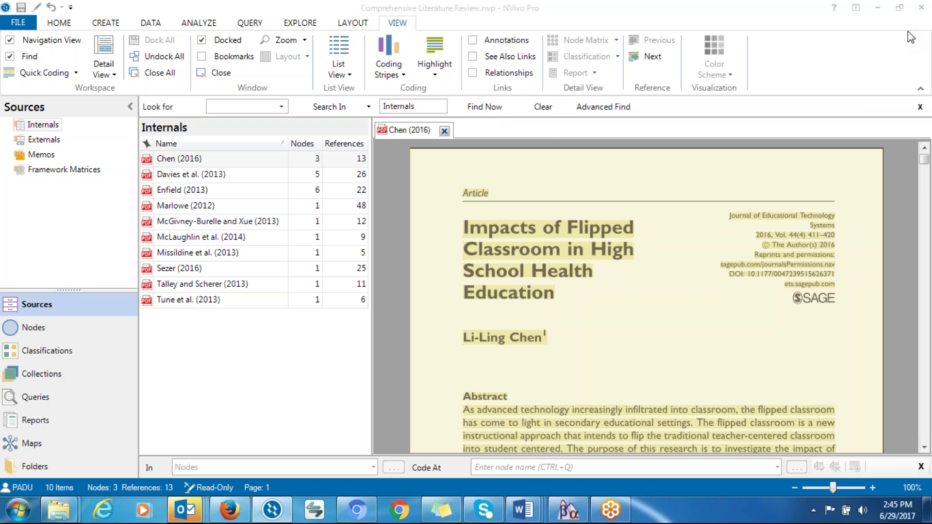
left_click_drag(924, 162, 929, 305)
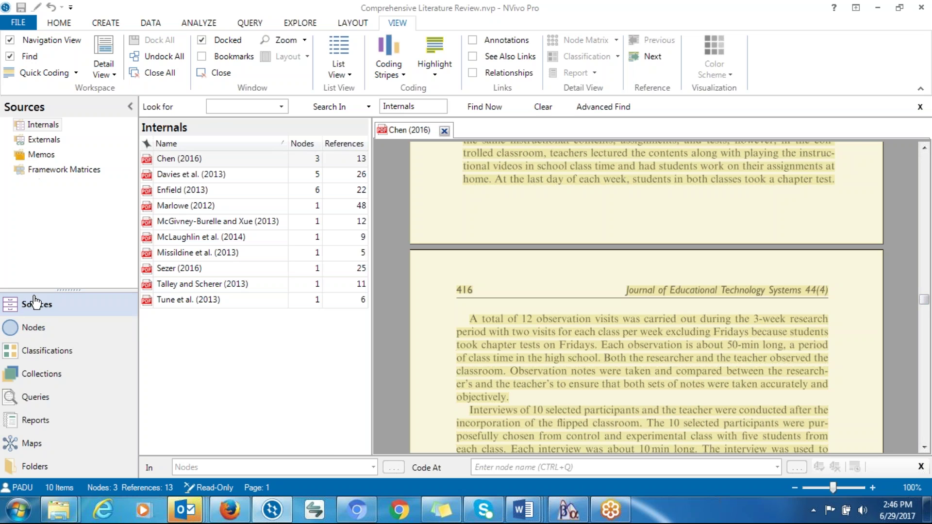
Switch the Navigation View to Nodes to list the ten Research Articles cases
left_click(33, 327)
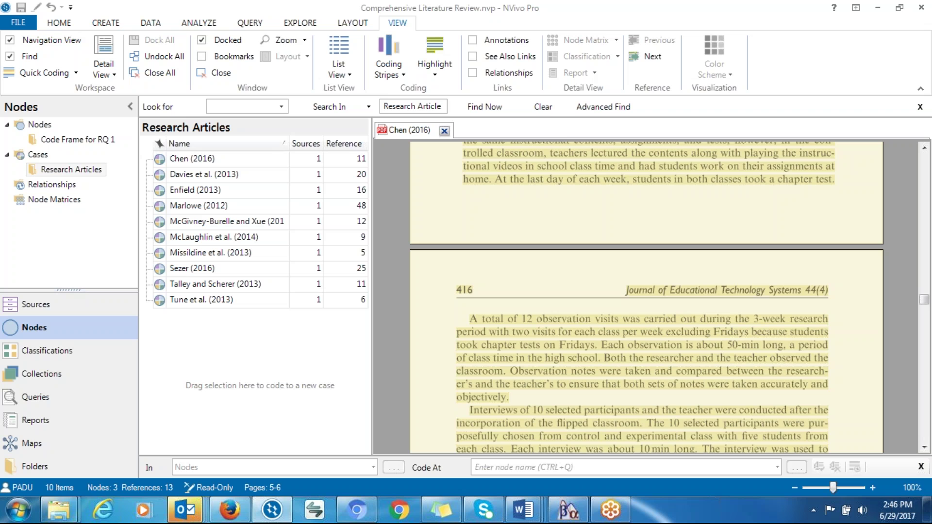
left_click(432, 73)
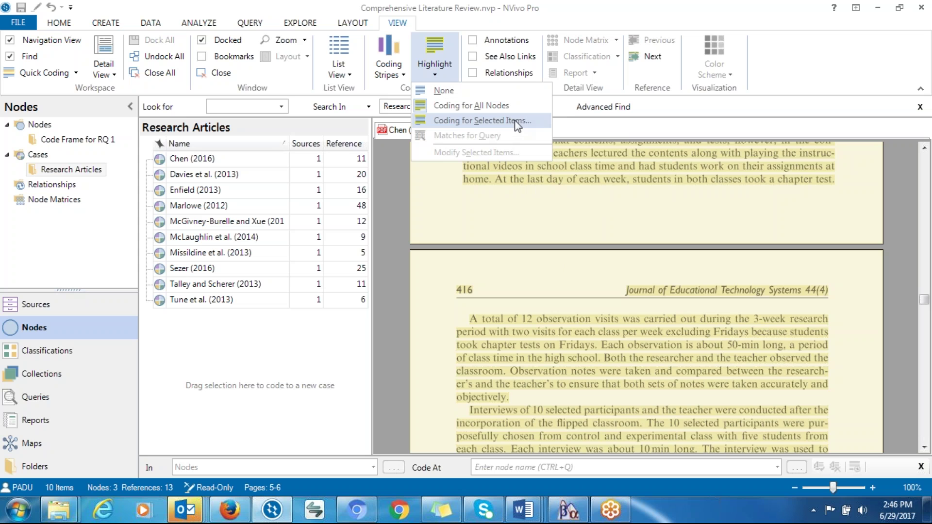
Turn off all coding highlights and start choosing specific items to highlight
left_click(468, 93)
left_click(438, 78)
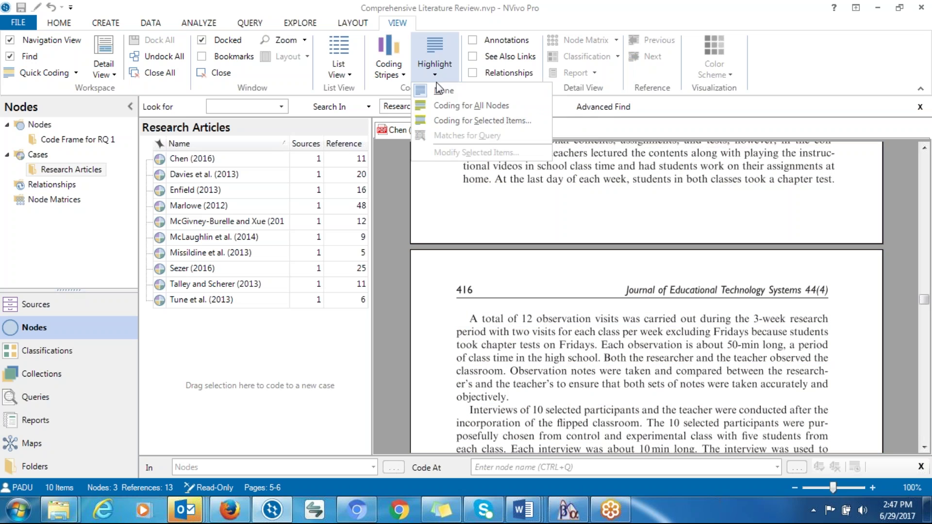
left_click(451, 121)
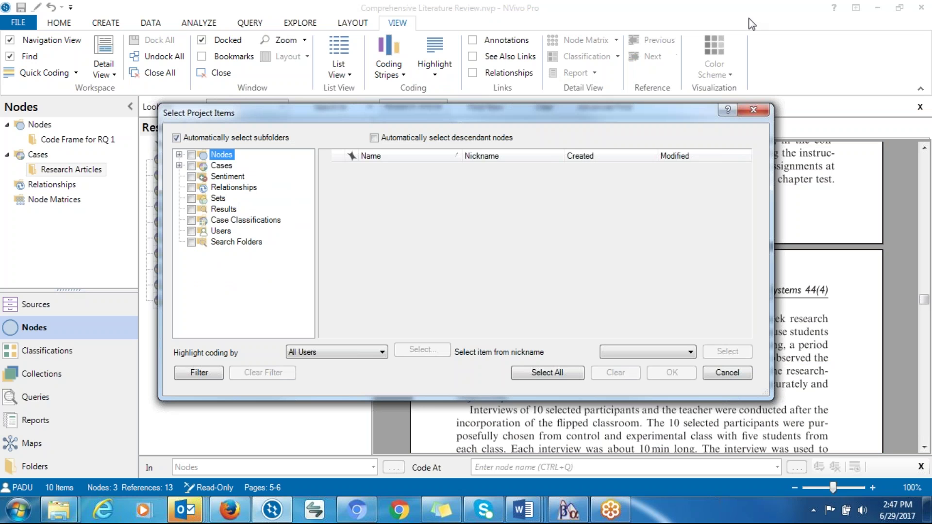
Tick Nodes so Code Frame for RQ 1 and its child nodes are included, and expand Cases
left_click(179, 154)
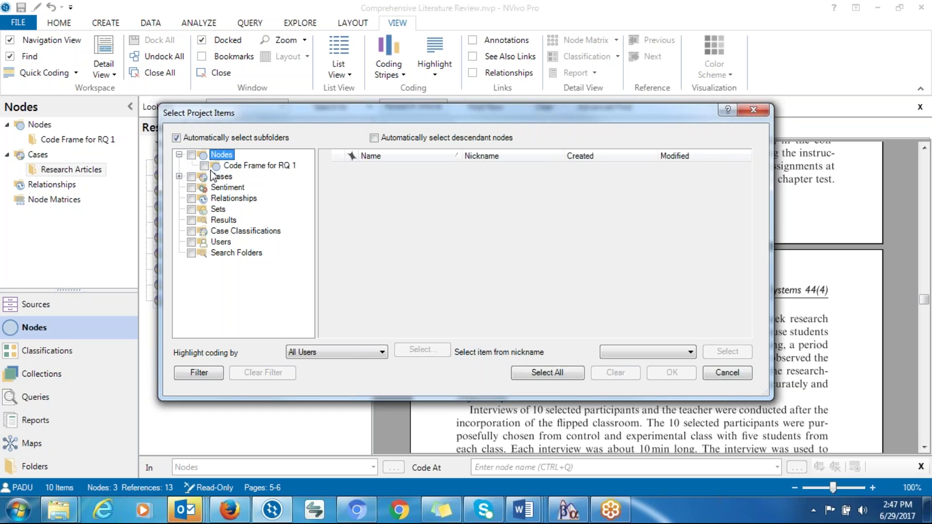
left_click(233, 166)
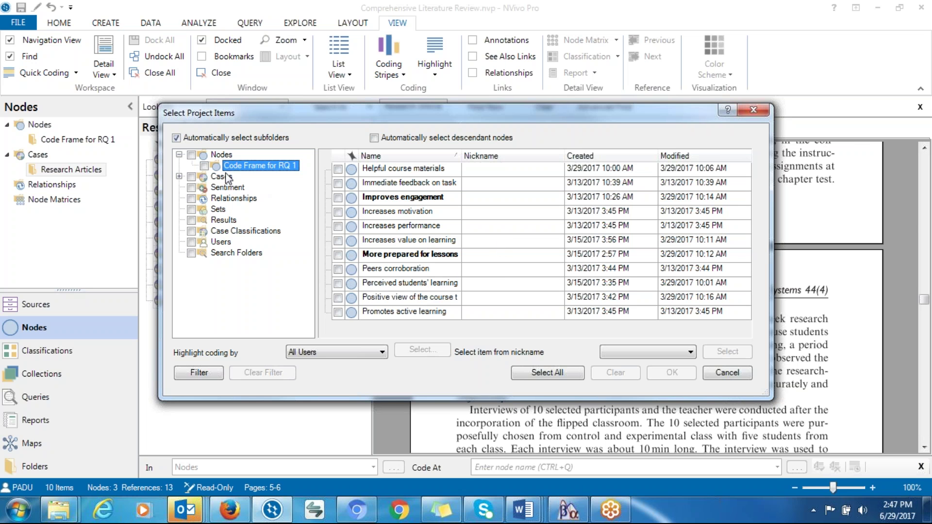
left_click(191, 155)
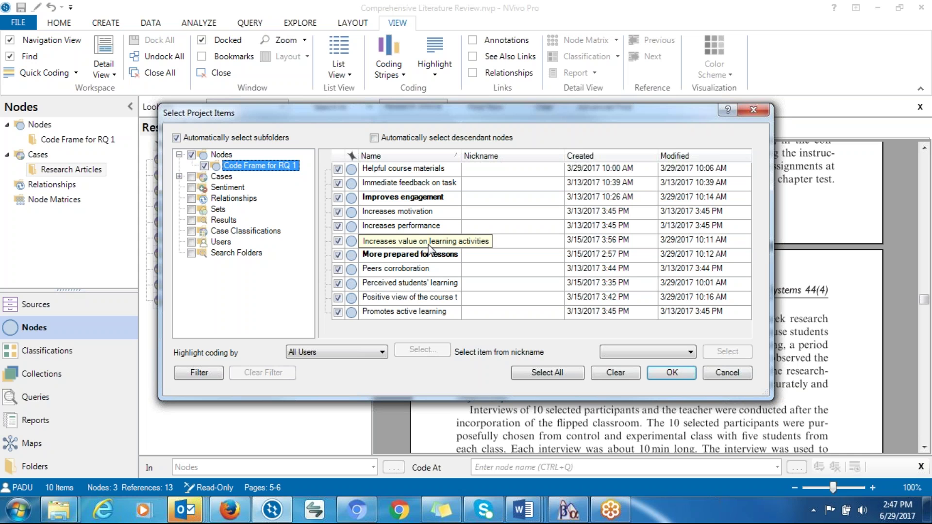
left_click(178, 176)
Tick and then untick the Research Articles cases, keeping Code Frame for RQ 1 ticked
left_click(204, 188)
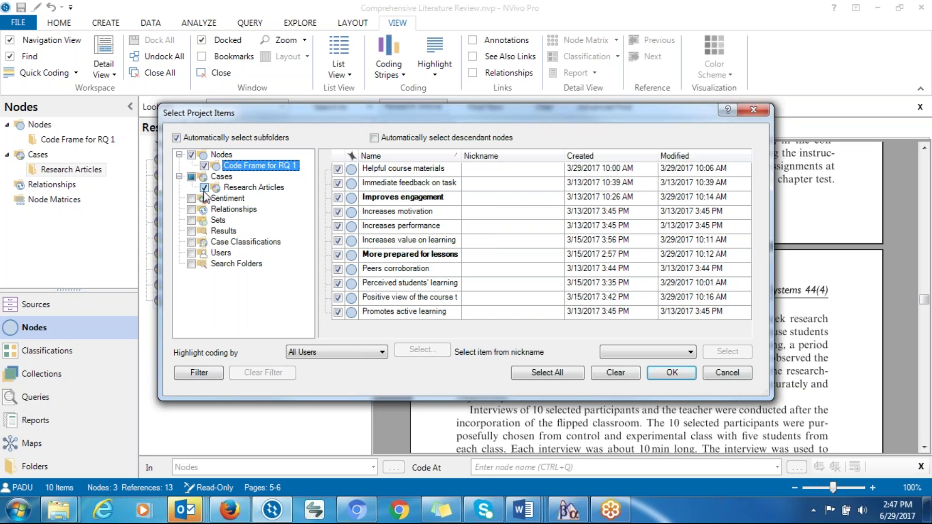
left_click(238, 190)
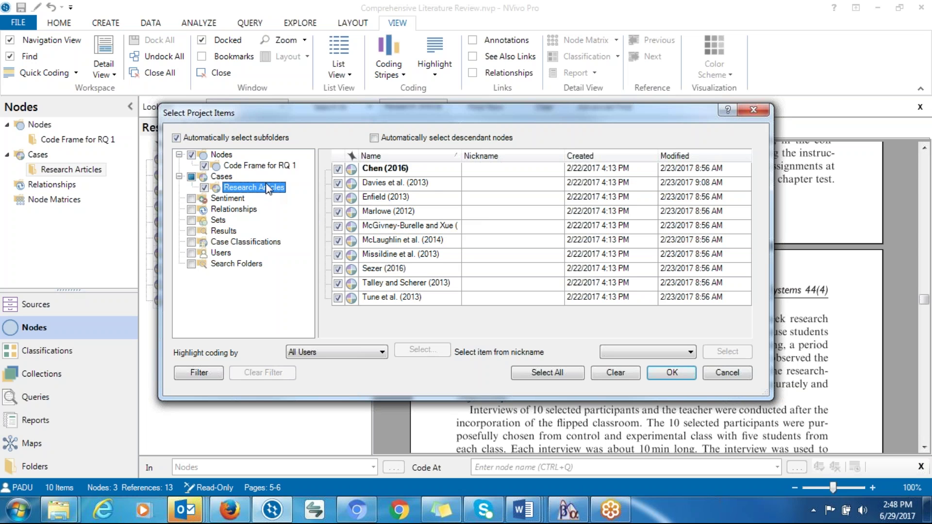
left_click(204, 187)
left_click(204, 166)
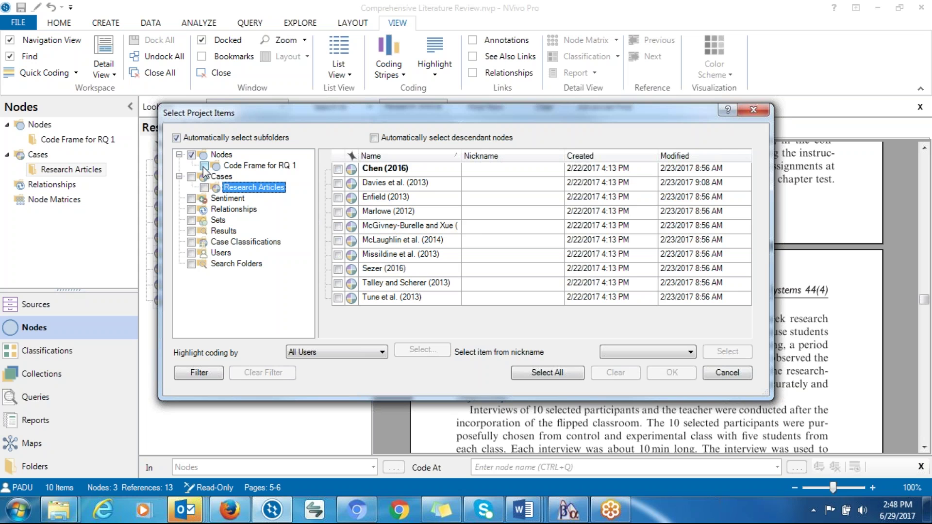
left_click(204, 166)
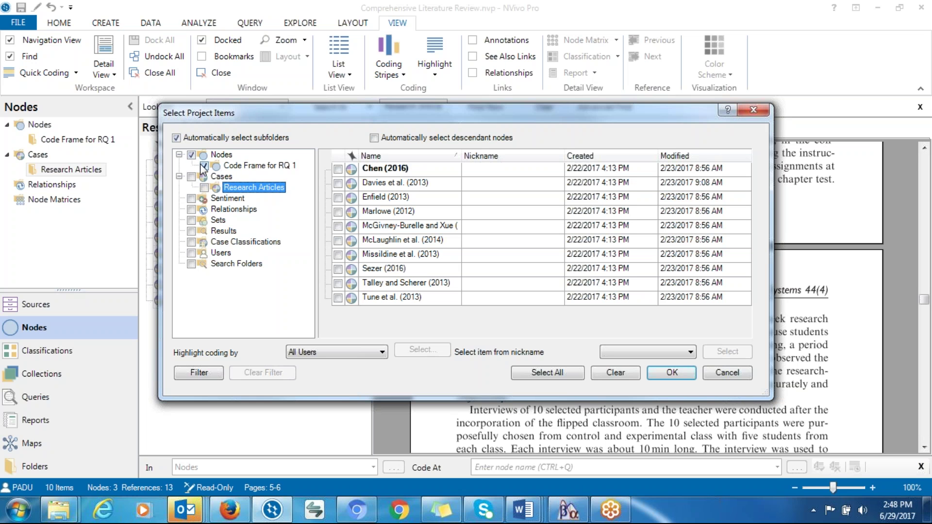
Re-tick Nodes and Code Frame for RQ 1 so all eleven child nodes are checked
left_click(192, 154)
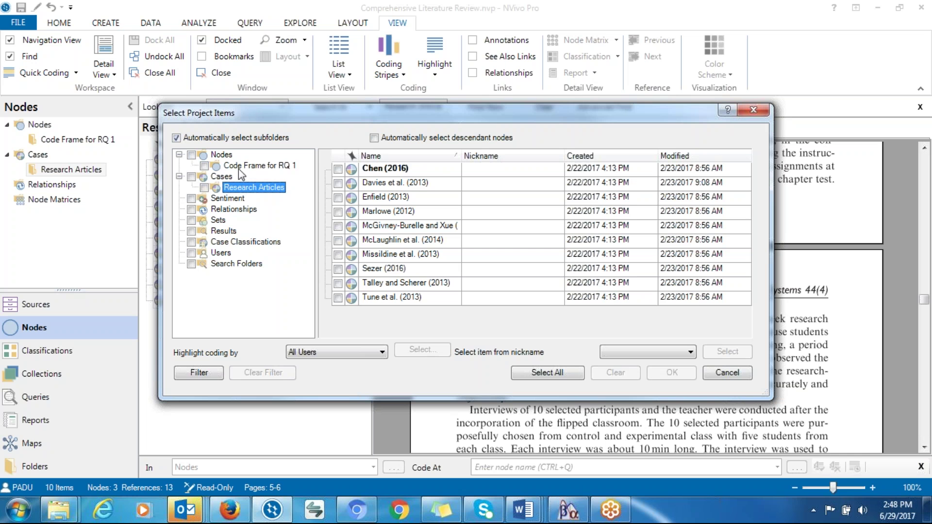
left_click(218, 166)
left_click(206, 155)
left_click(191, 155)
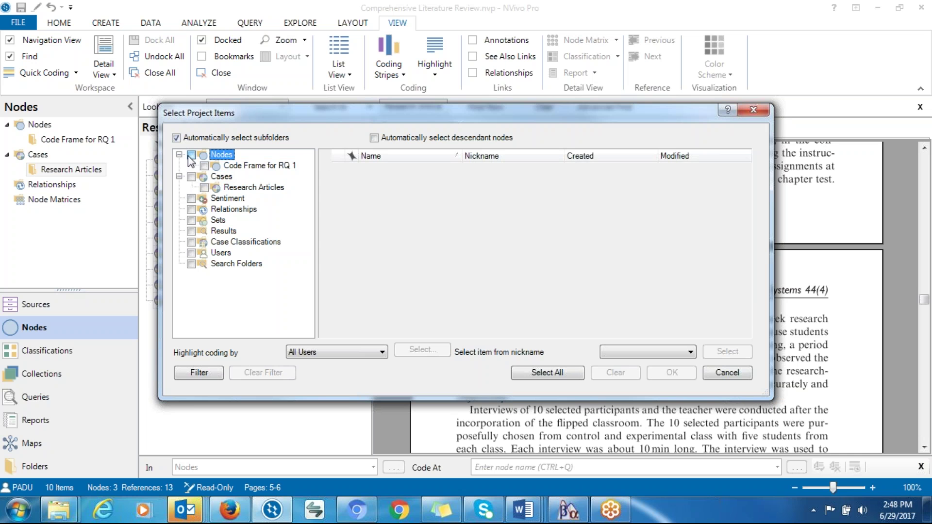
left_click(224, 166)
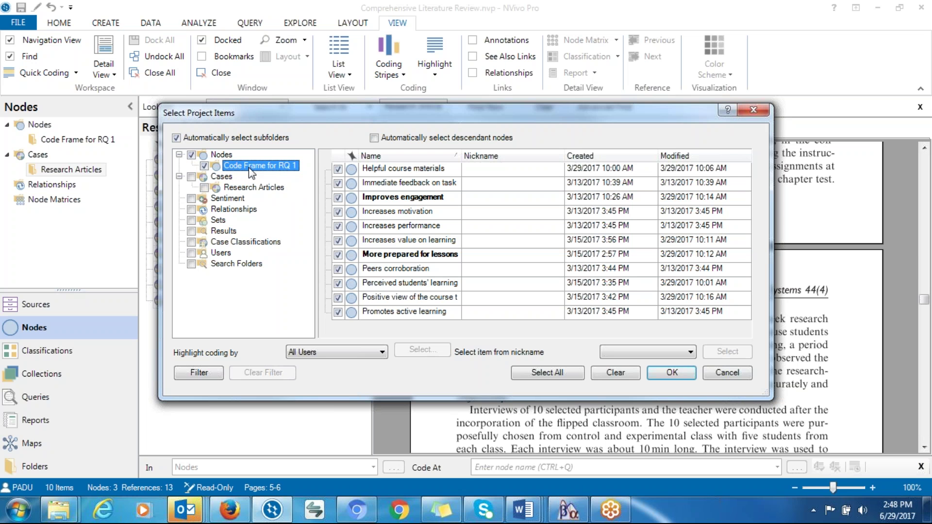
left_click(225, 155)
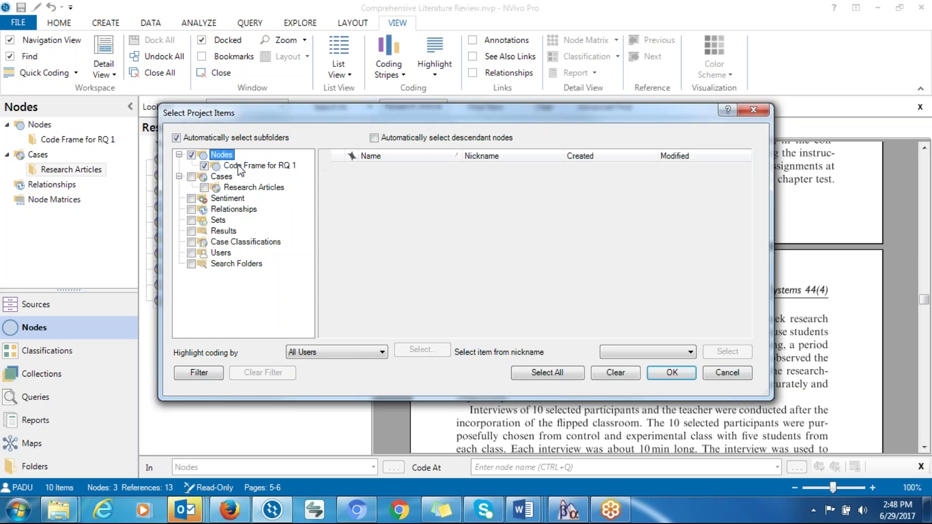
left_click(239, 165)
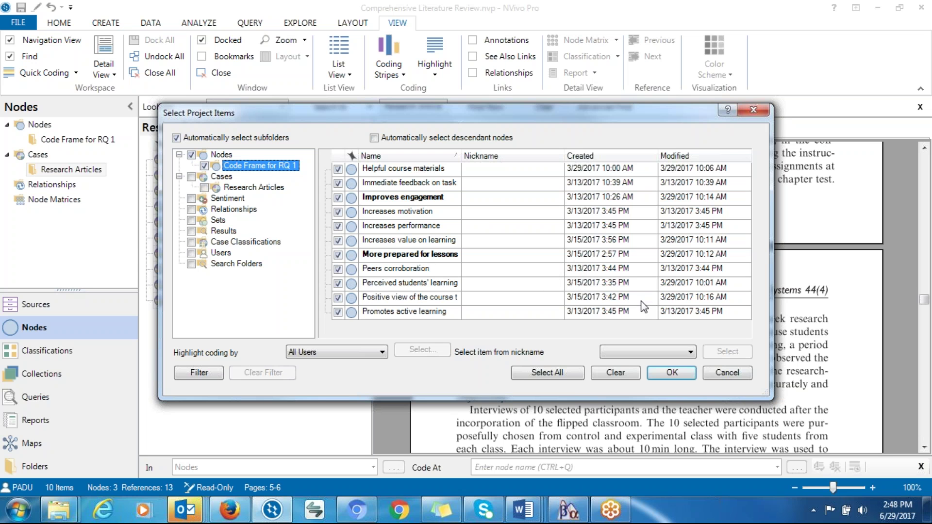
Apply Code Frame for RQ 1 highlighting and scroll through the yellow passages in Chen (2016)
left_click(654, 372)
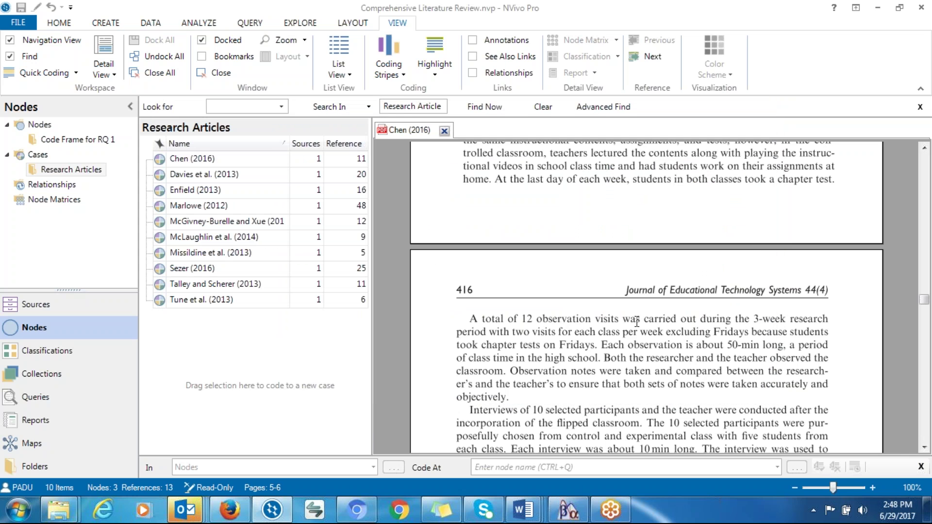
left_click_drag(924, 299, 924, 345)
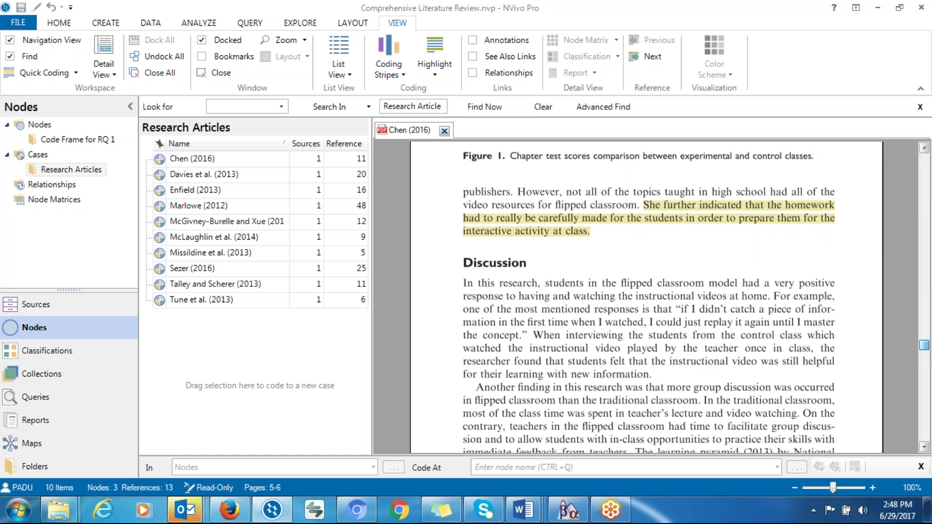
right_click(756, 207)
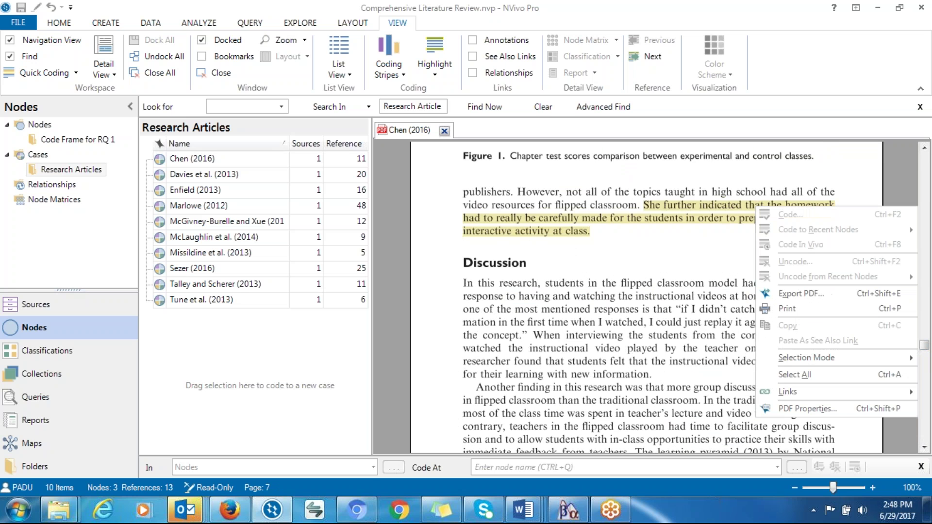
left_click(724, 210)
left_click_drag(923, 346, 924, 317)
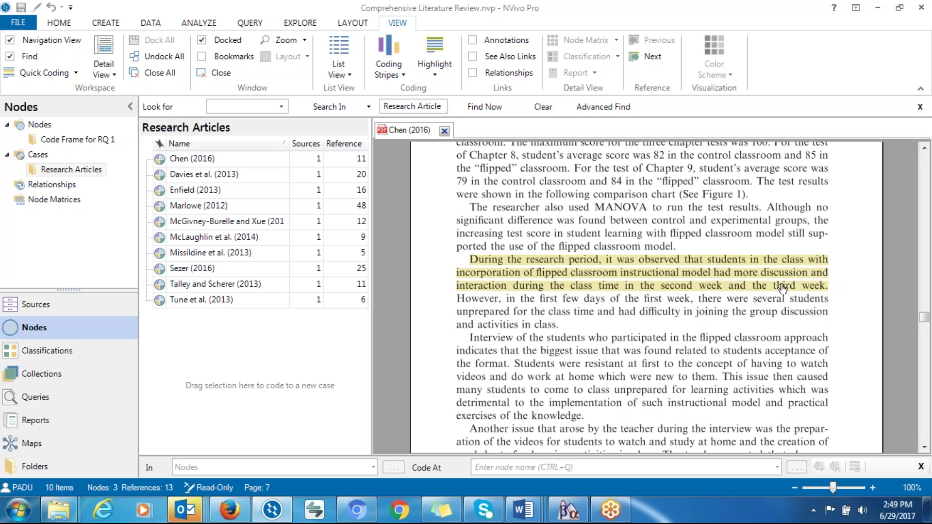
scroll(757, 251, "down", 3)
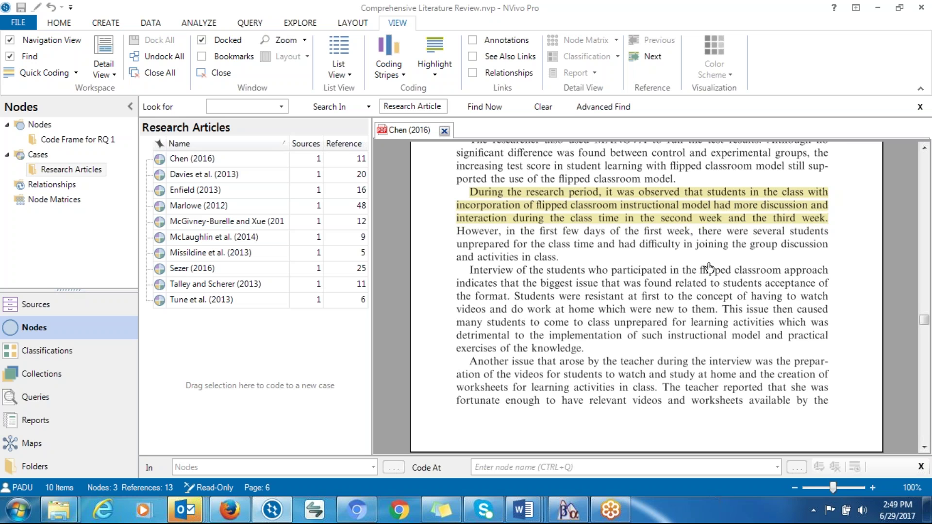
left_click_drag(924, 324, 924, 318)
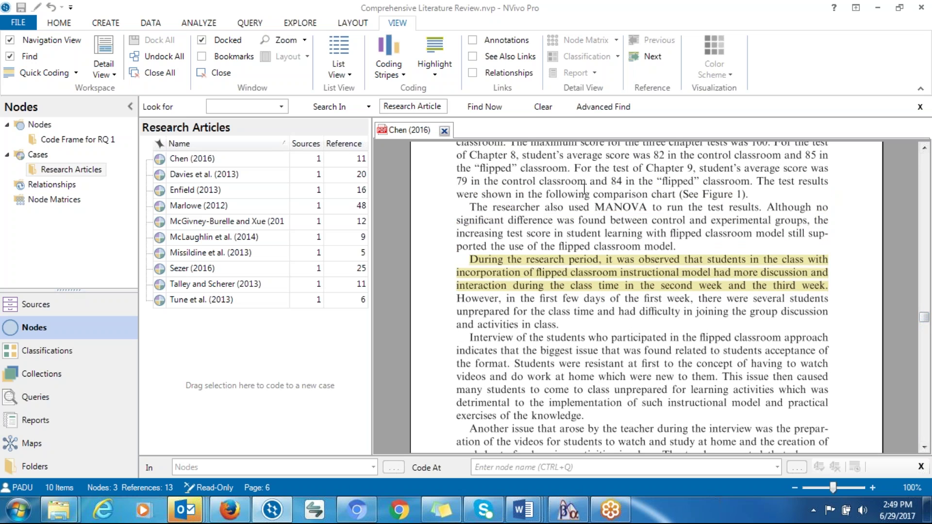
Show coding stripes for Code Frame for RQ 1 and all its child nodes
left_click(403, 77)
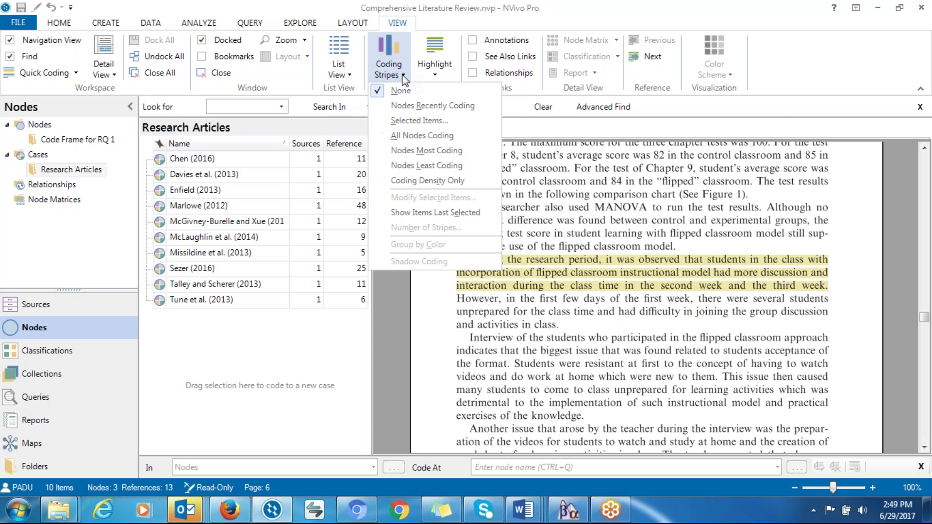
left_click(419, 121)
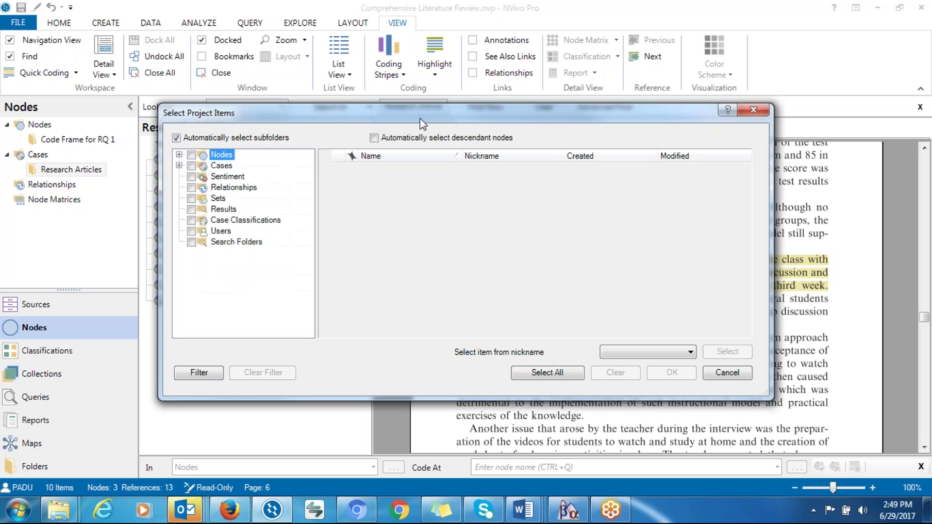
left_click(179, 155)
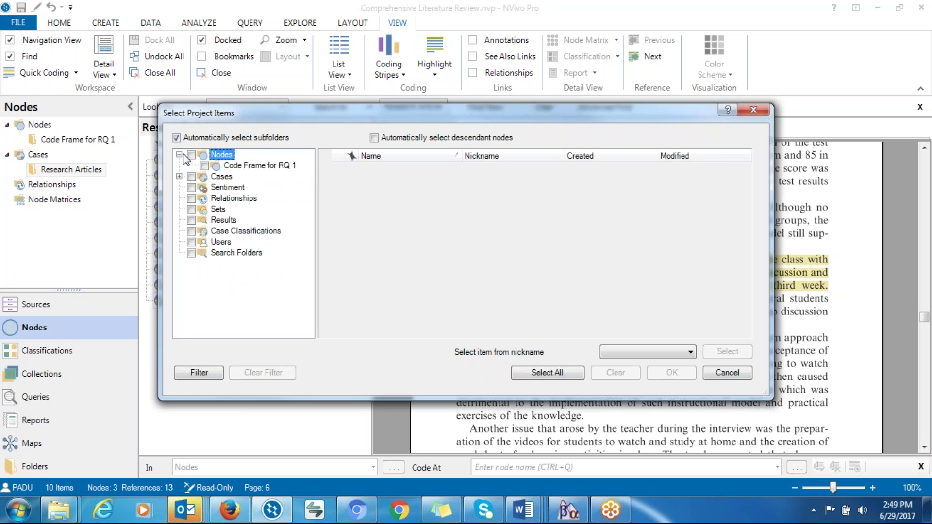
left_click(235, 165)
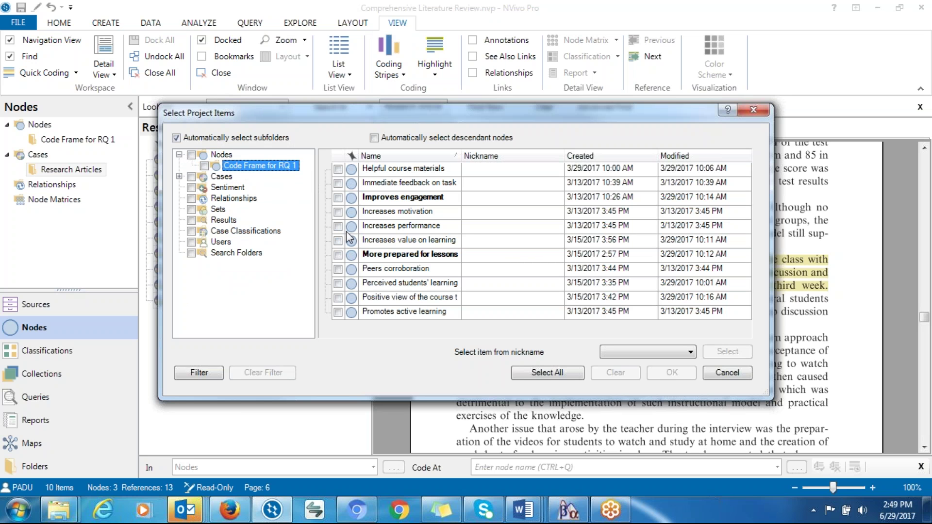
left_click(204, 166)
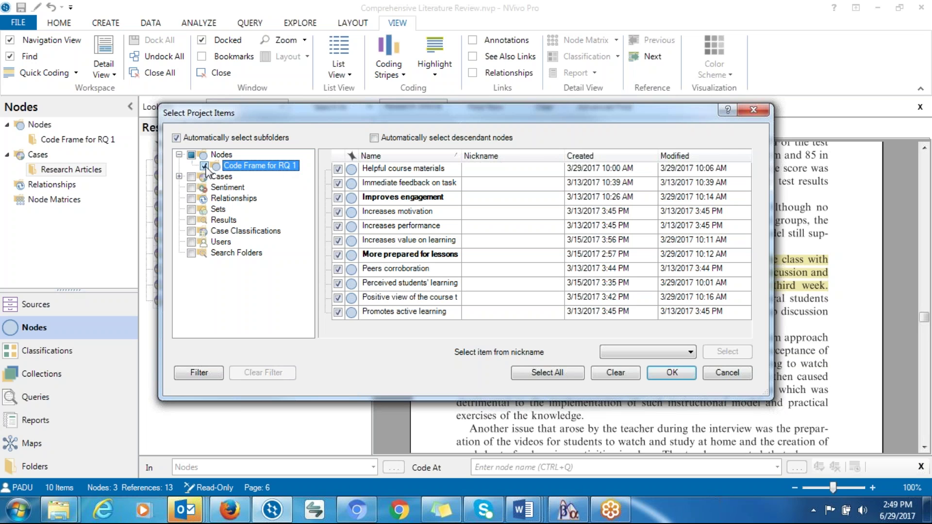
left_click(670, 373)
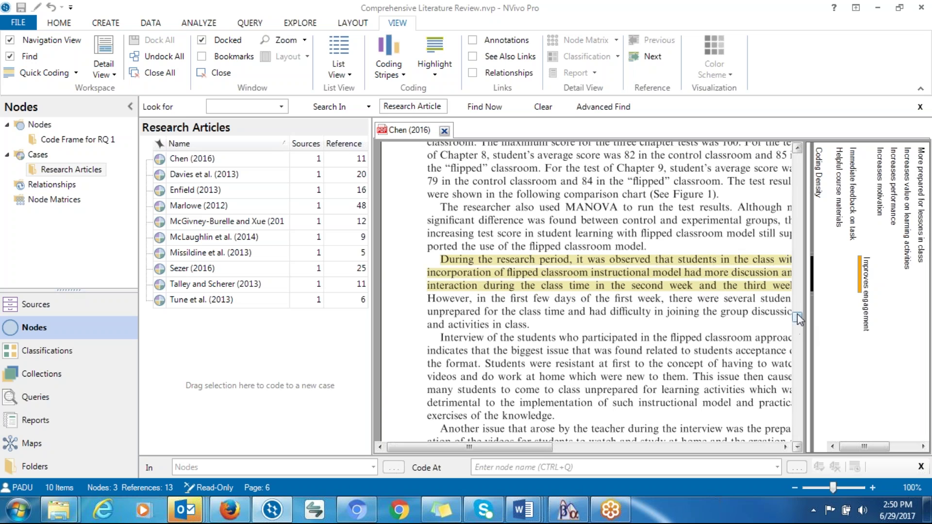
left_click_drag(797, 318, 768, 339)
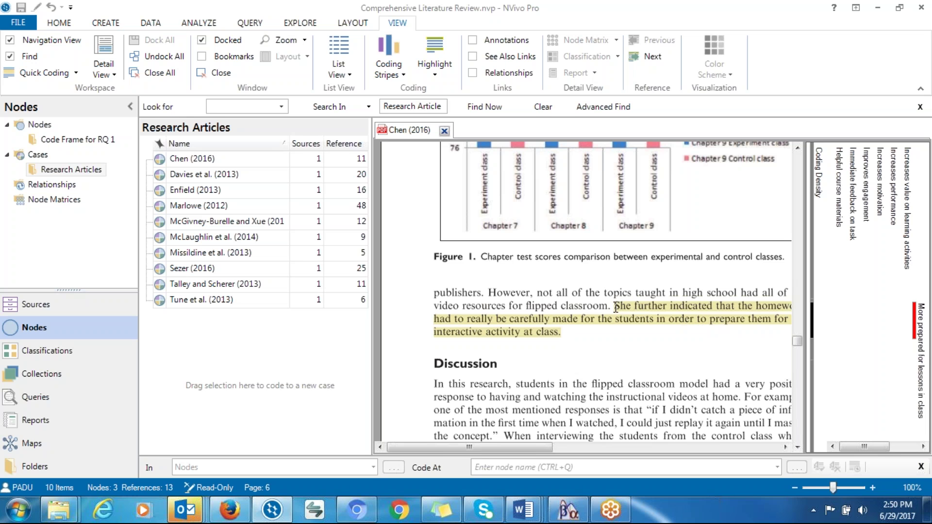
Select the passage beginning 'She further indicated', dismiss its context menu, and bring up the Highlight choices
left_click_drag(616, 307, 563, 335)
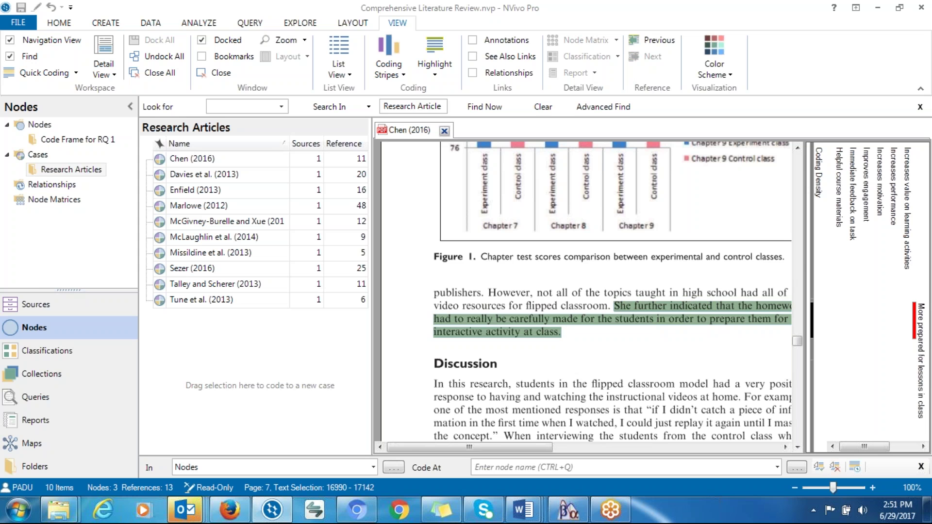
right_click(552, 334)
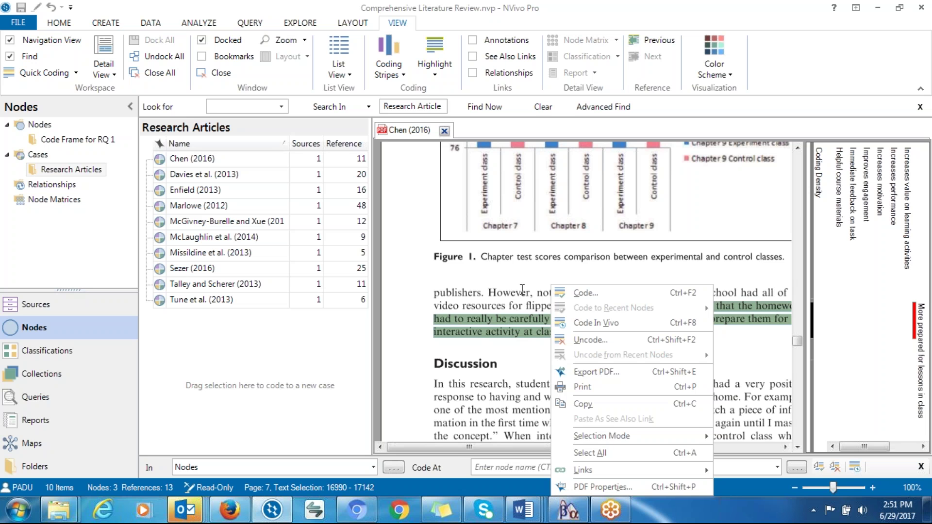
left_click(509, 284)
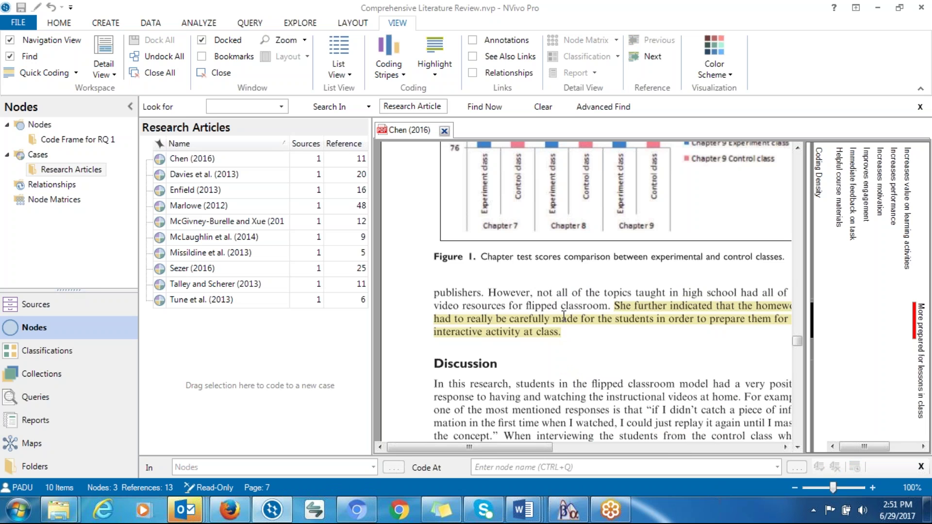
left_click(440, 77)
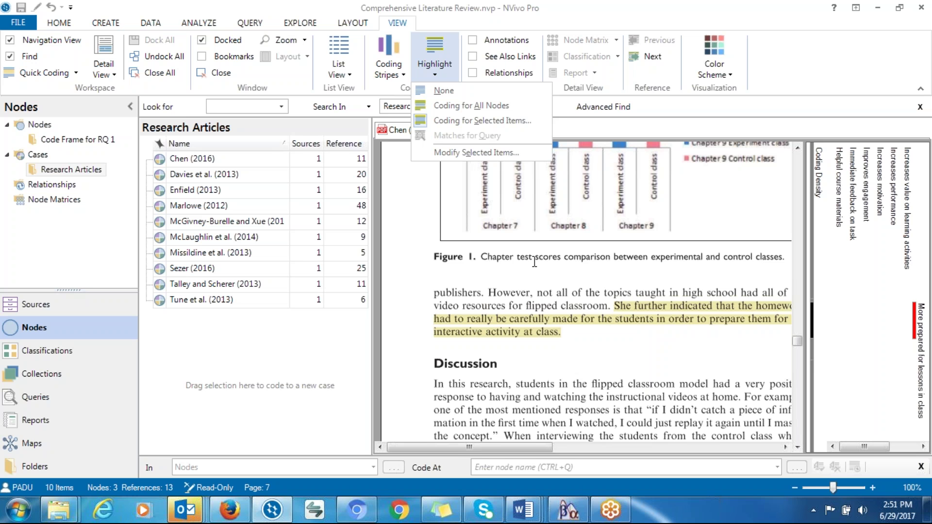
Close the highlight choices and scroll the striped Chen (2016) PDF down to its References
left_click(395, 77)
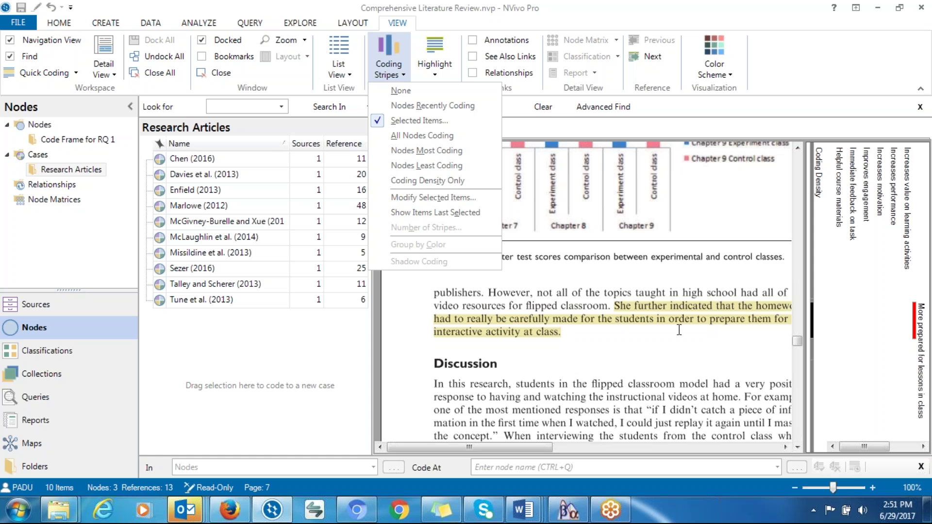
left_click_drag(797, 342, 823, 409)
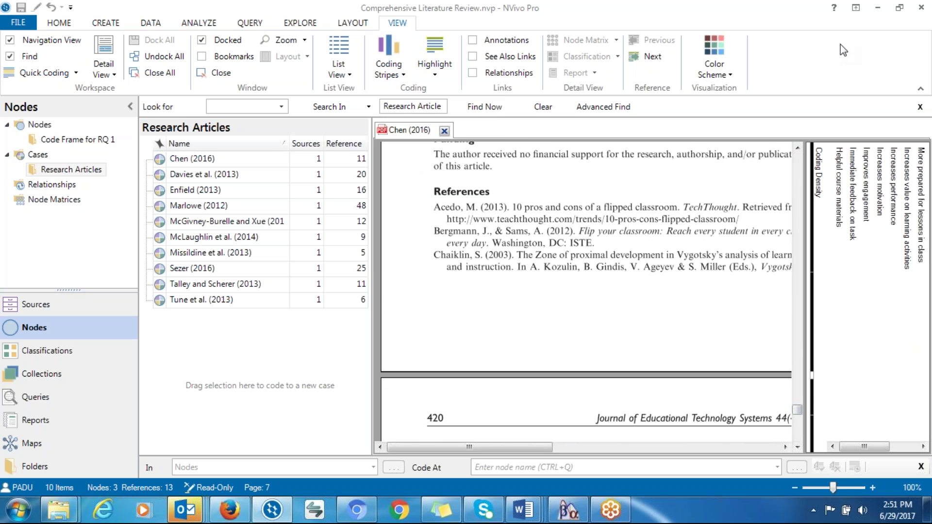